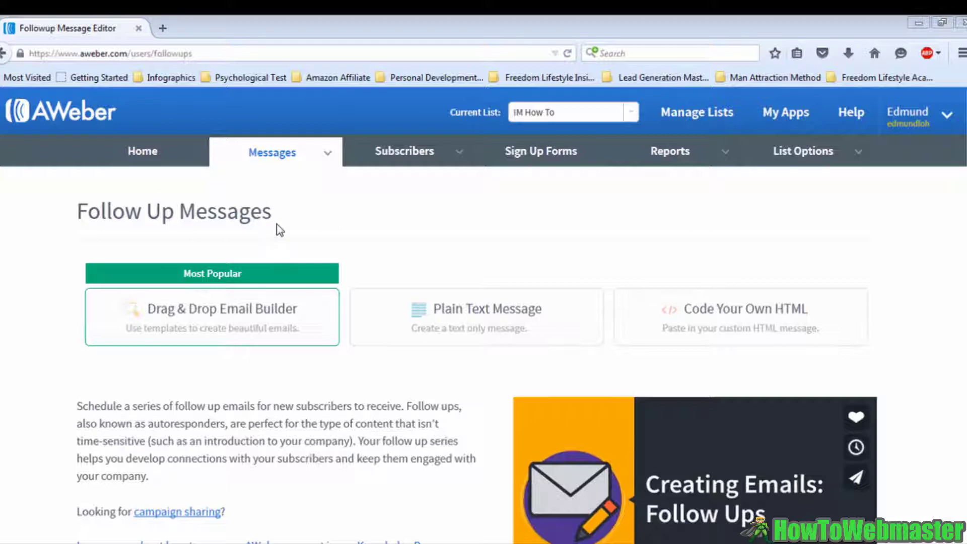
Show the Messages menu with Follow Up Series, Broadcasts, Blog Broadcasts and Email Template Manager.
mouse_move(274, 156)
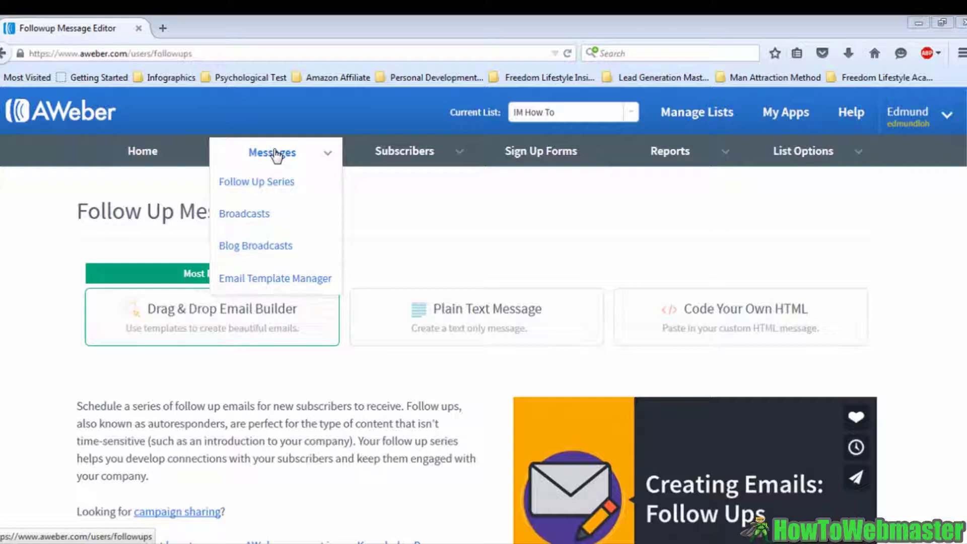
Open the Follow Up Series page for the IM How To list.
left_click(274, 187)
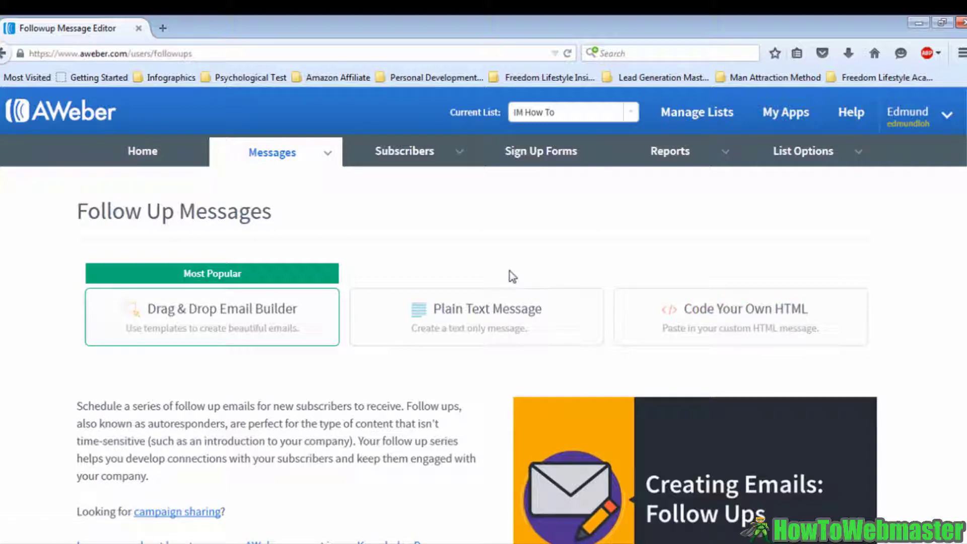
Write a plain-text message, subject 'Just a Test Email', body 'Testing Email.', and continue to Settings.
left_click(487, 316)
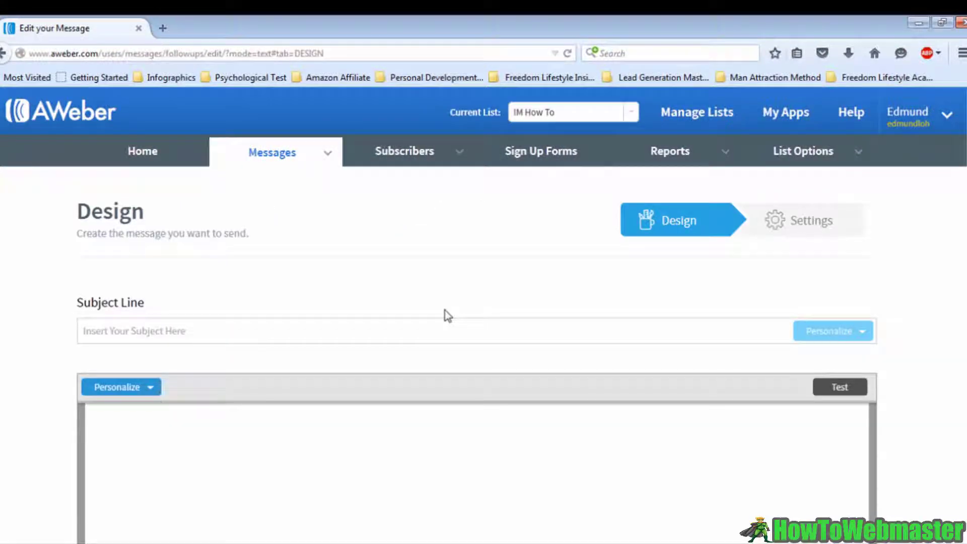
scroll(446, 315, "down", 3)
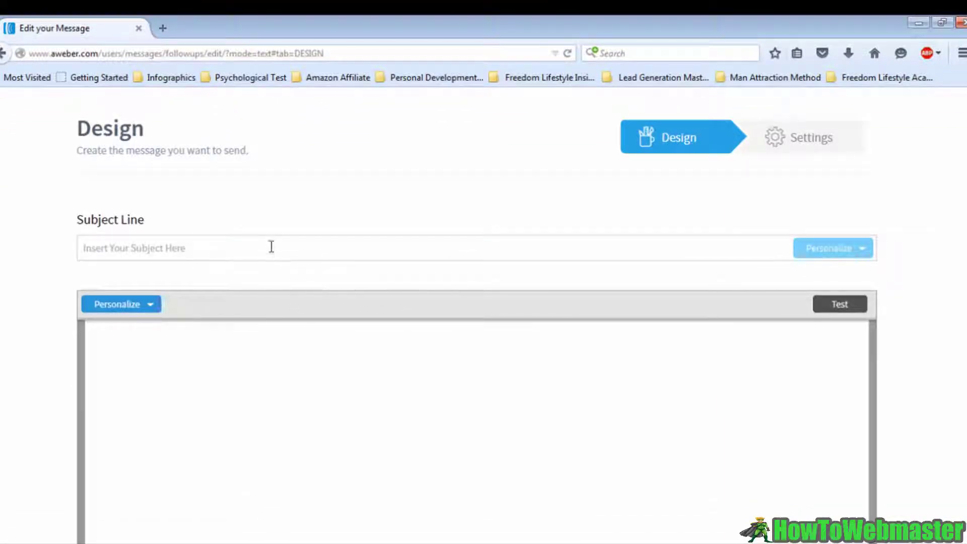
left_click(271, 246)
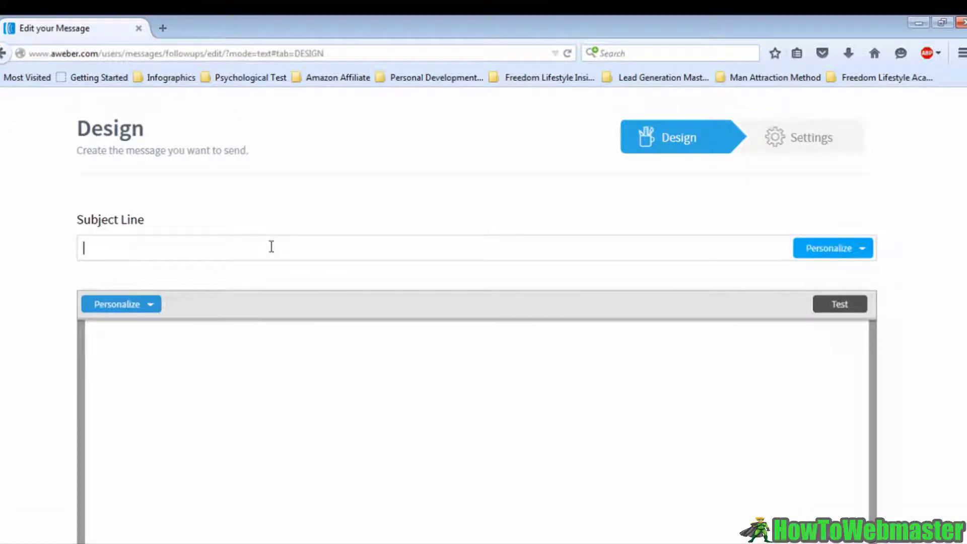
type("Just a Test Email")
left_click(230, 384)
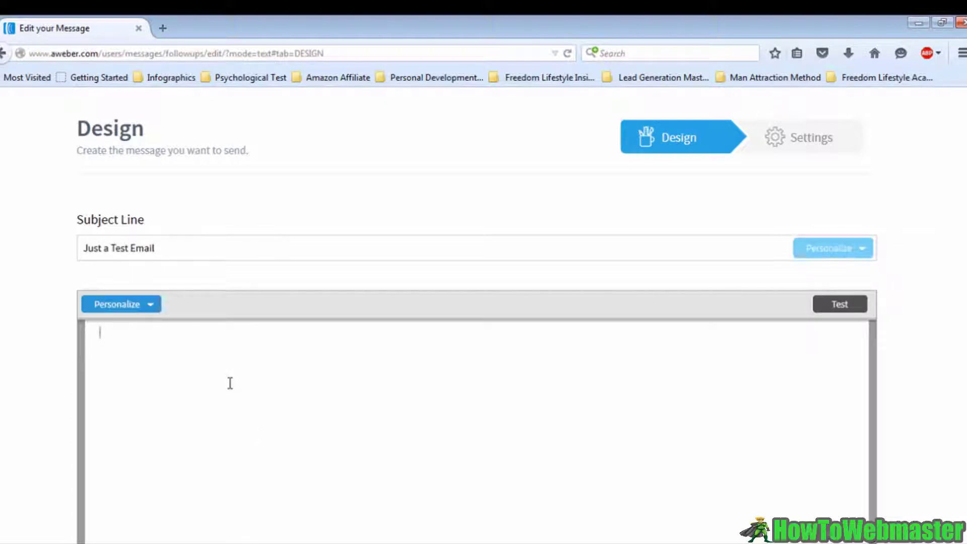
type("Testing Email.")
scroll(284, 480, "down", 4)
left_click(842, 436)
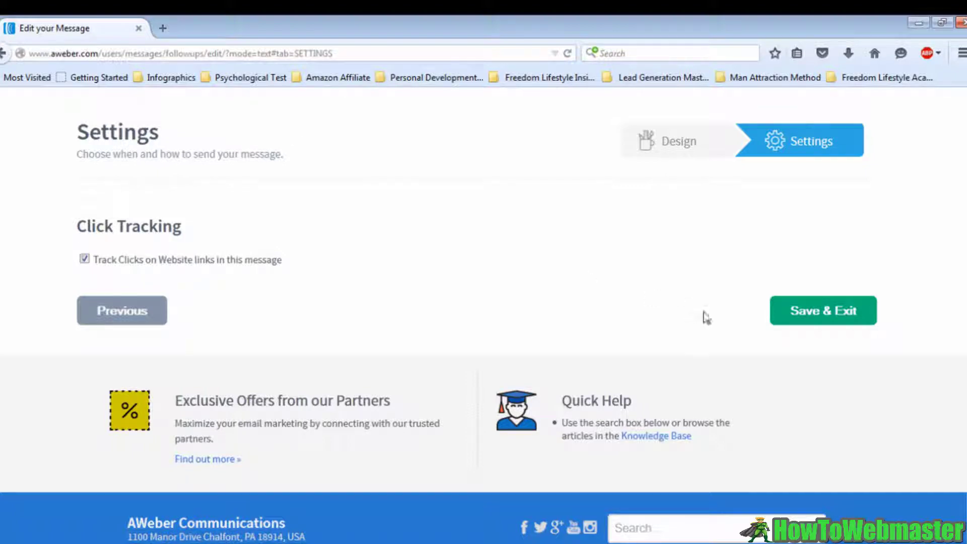
Save 'Just a Test Email' as follow-up message 1, sent immediately.
left_click(797, 312)
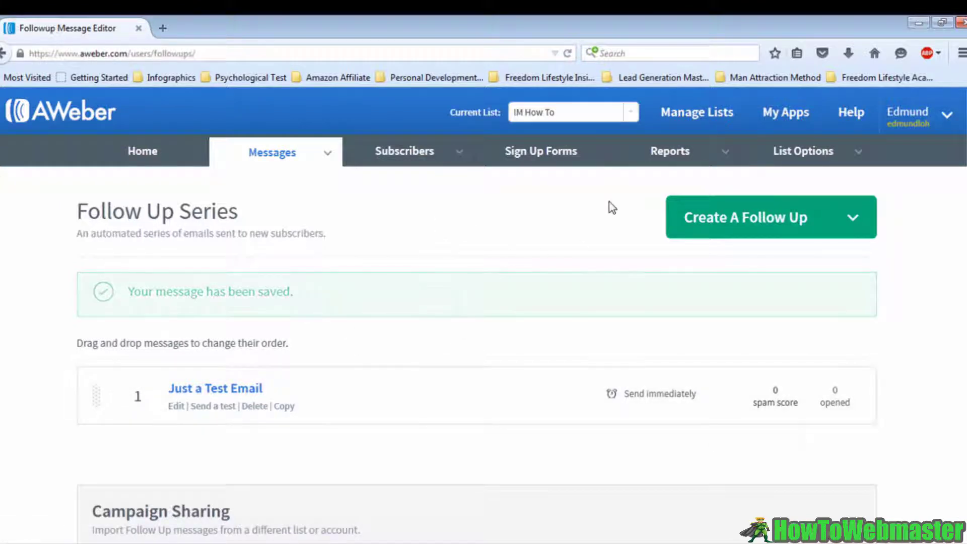
scroll(560, 263, "down", 3)
scroll(503, 285, "up", 3)
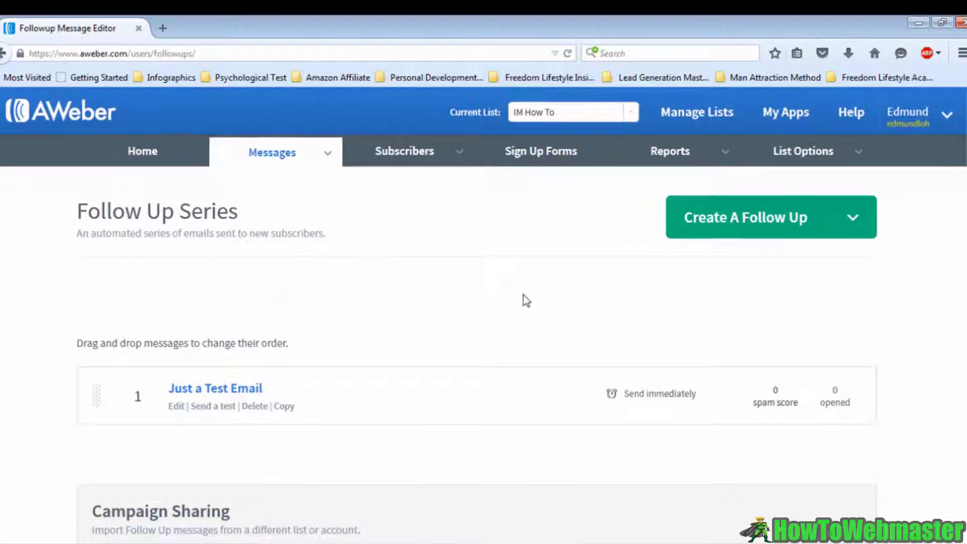
mouse_move(691, 227)
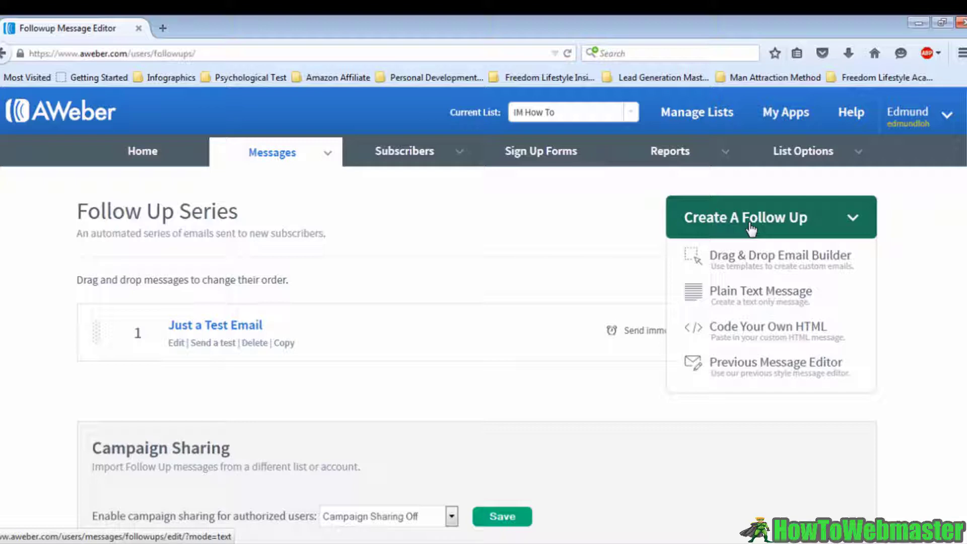
Begin a drag-and-drop follow-up titled 'Just a Test Email' and show its template gallery.
left_click(751, 265)
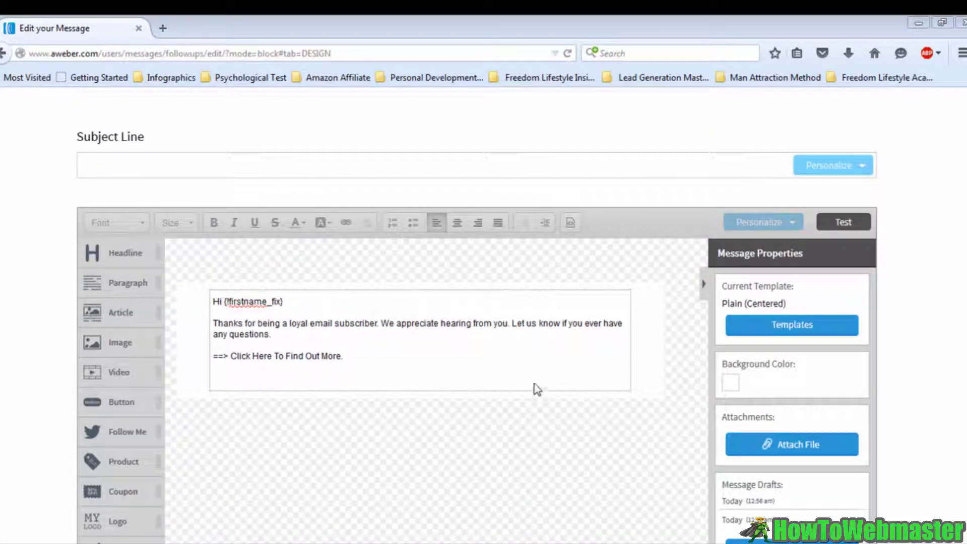
left_click(129, 165)
type("Just a Test Email")
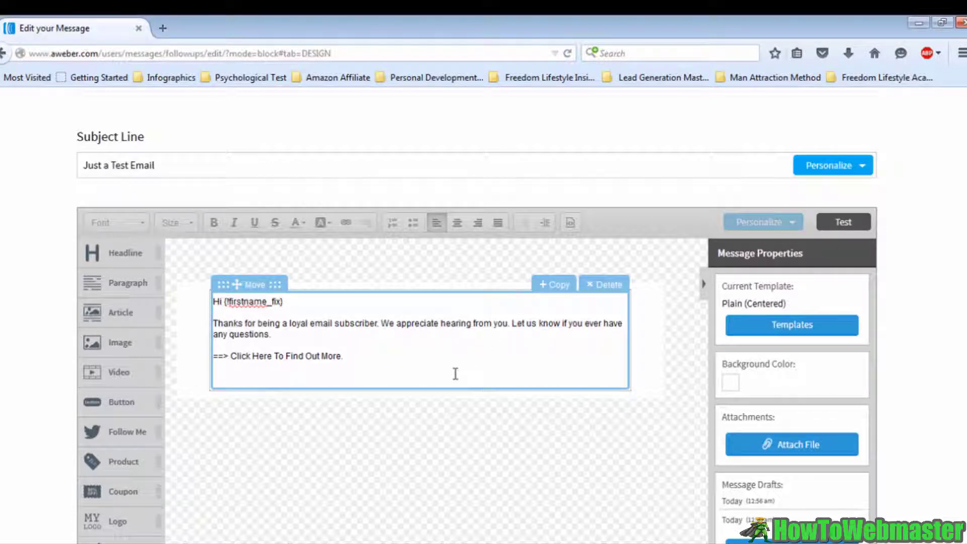
scroll(389, 385, "down", 5)
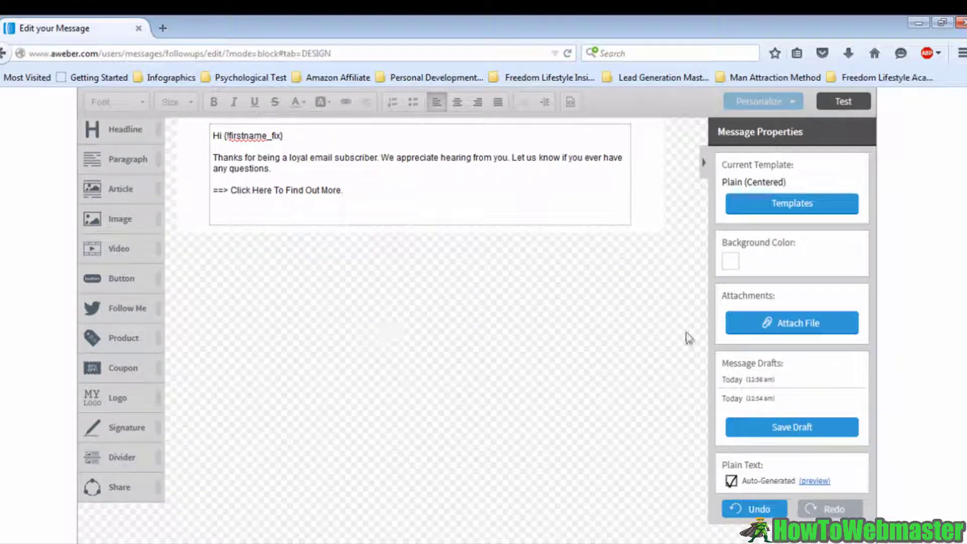
left_click(784, 207)
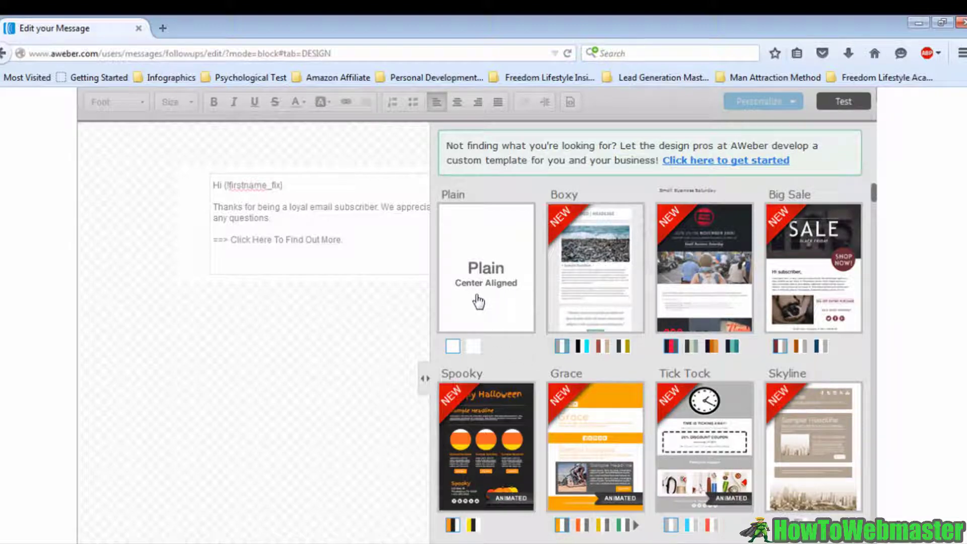
Apply the Plain (Centered) template to the second message.
left_click(474, 347)
left_click(453, 347)
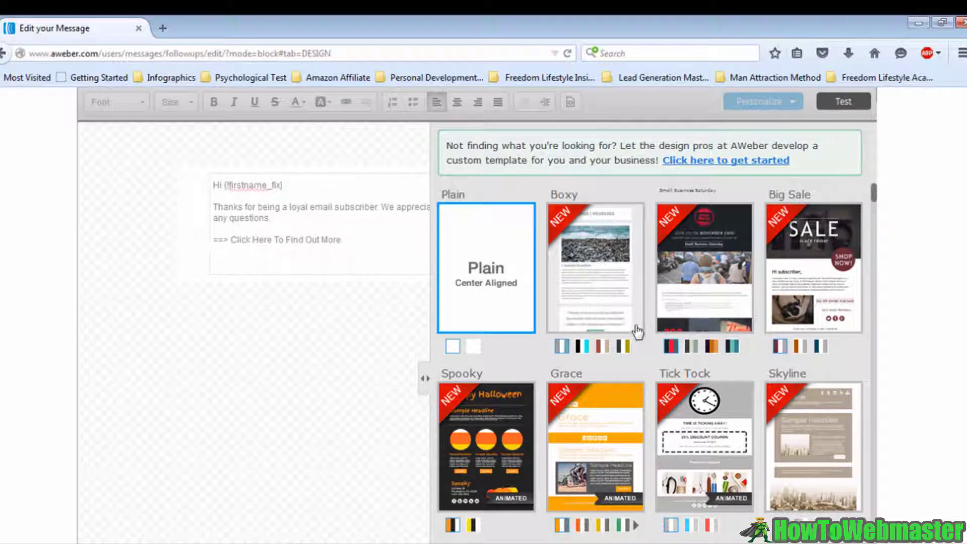
scroll(639, 332, "down", 3)
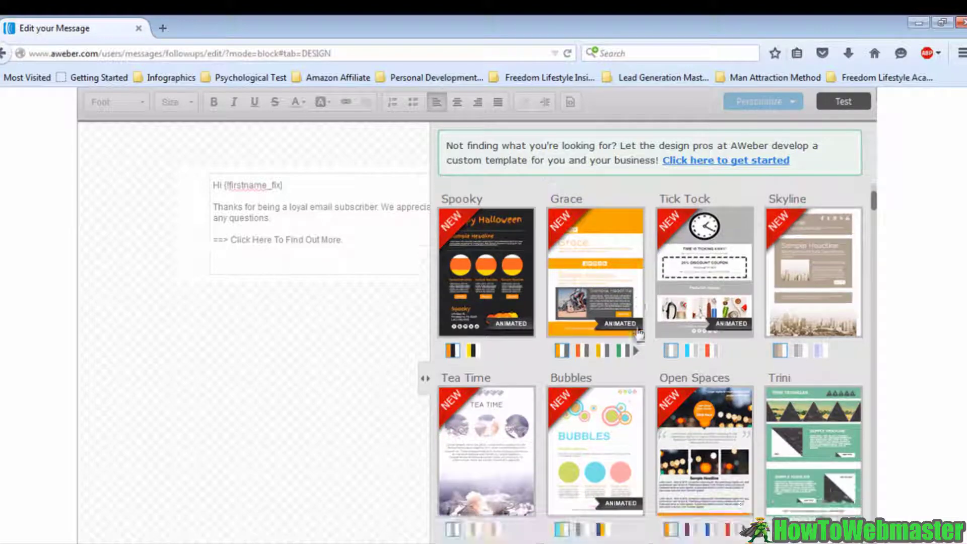
scroll(639, 332, "down", 6)
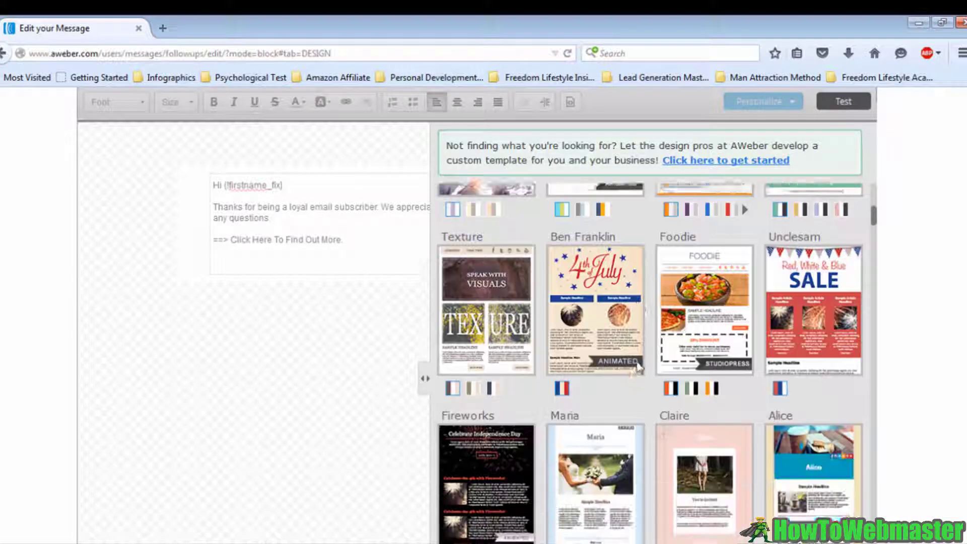
scroll(638, 376, "down", 10)
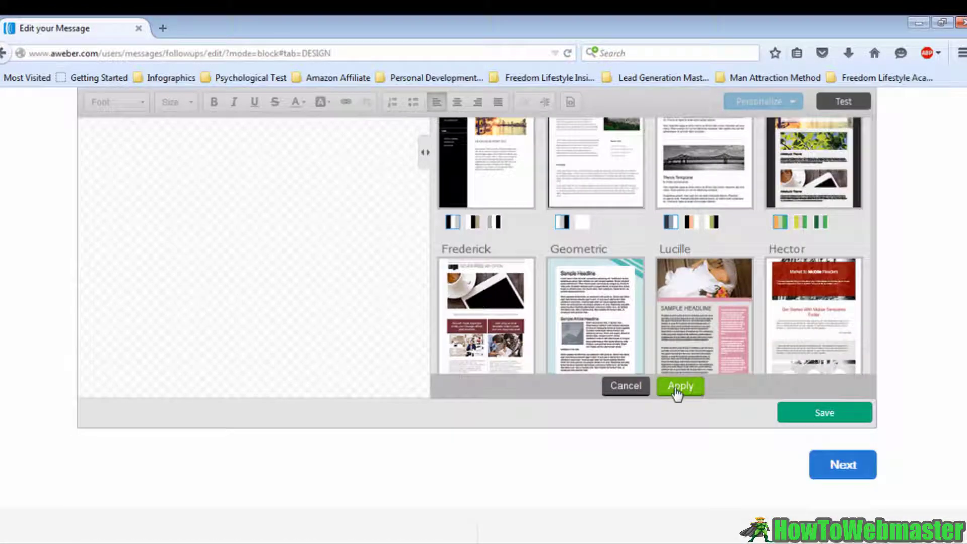
left_click(678, 387)
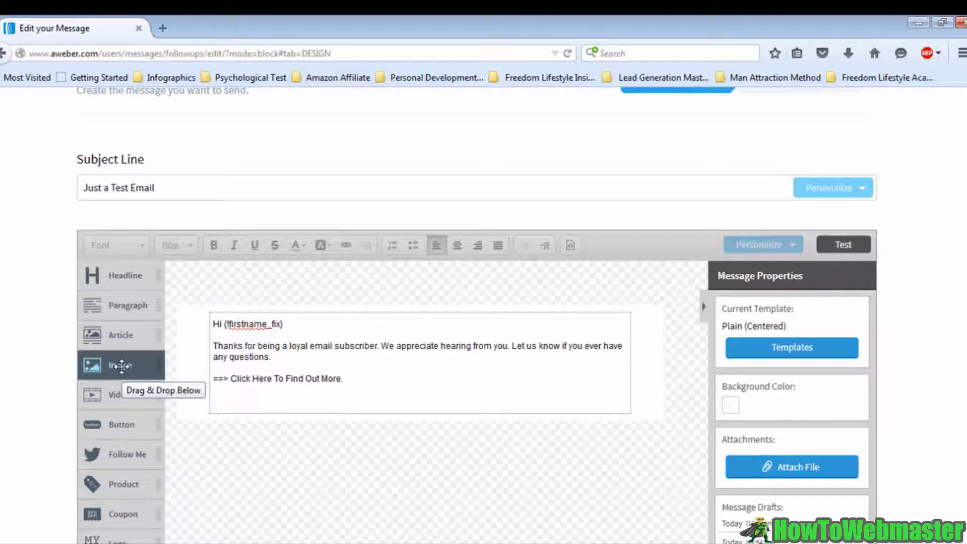
Drag an Image block into the message above the greeting text.
left_click_drag(121, 366, 420, 343)
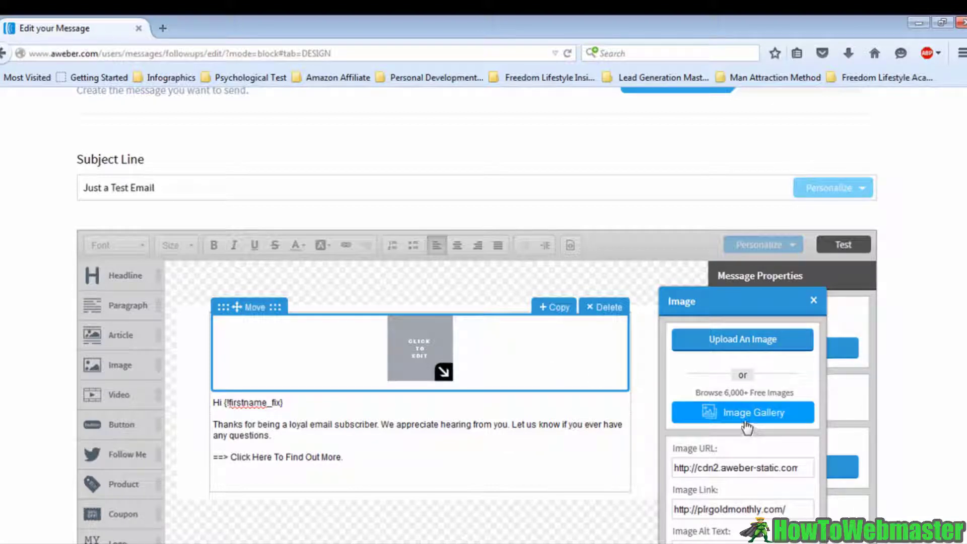
Link the 'Click Here To Find Out More.' line to IMHowTo.com.
left_click(355, 458)
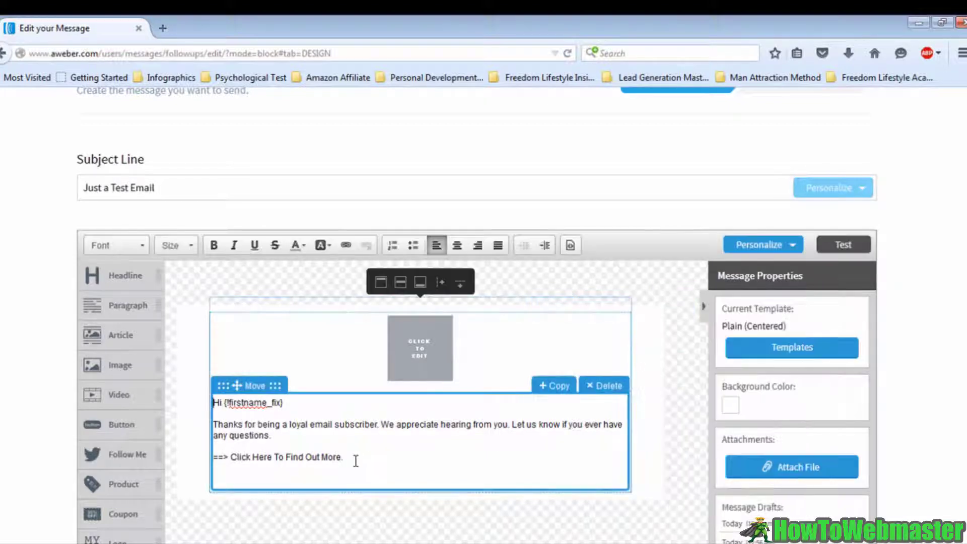
left_click_drag(347, 458, 230, 462)
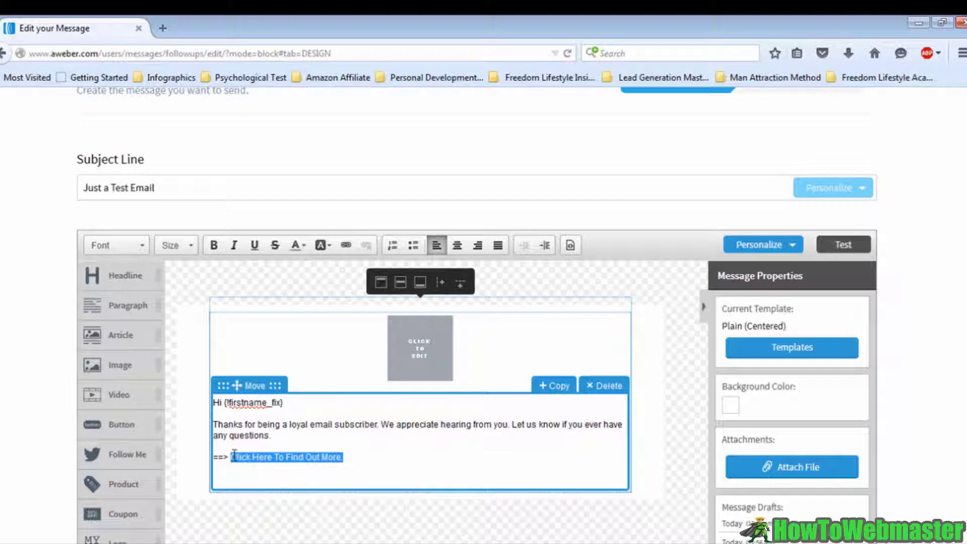
left_click(346, 246)
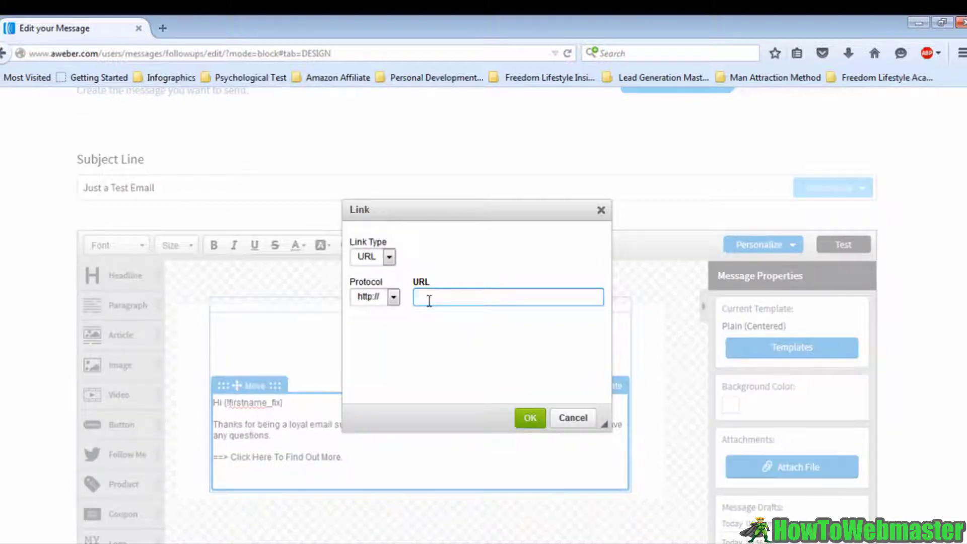
type("IMHowTo.com")
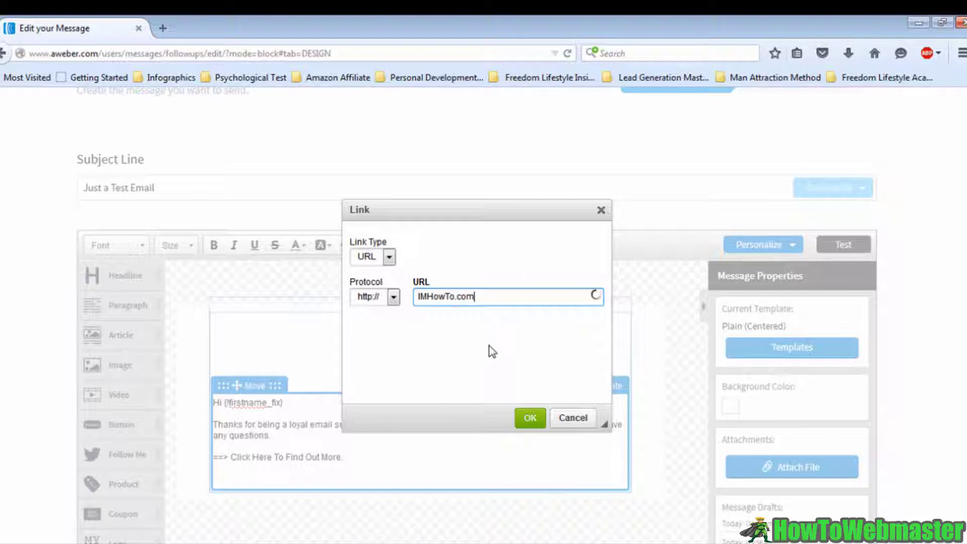
left_click(530, 419)
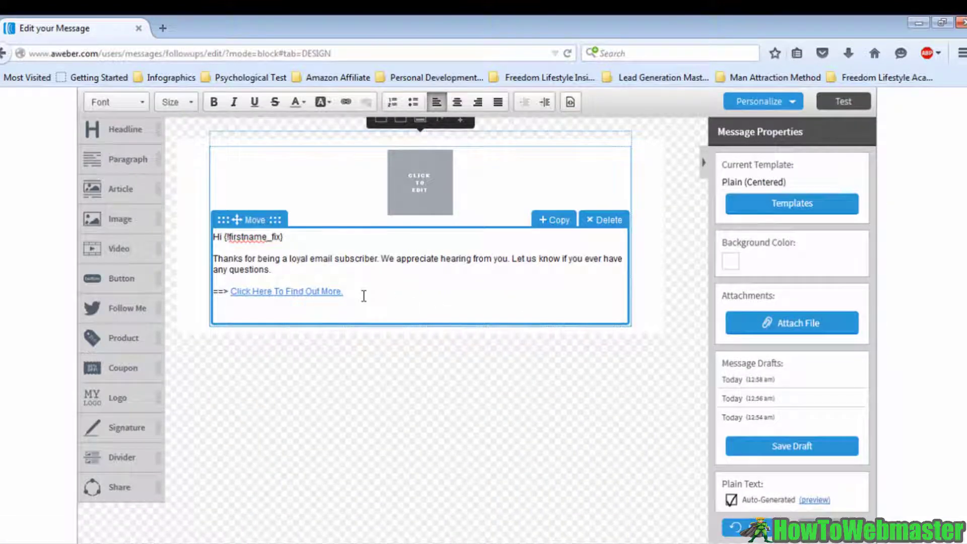
Set message #2's interval to 7 days after the previous message.
scroll(531, 323, "down", 4)
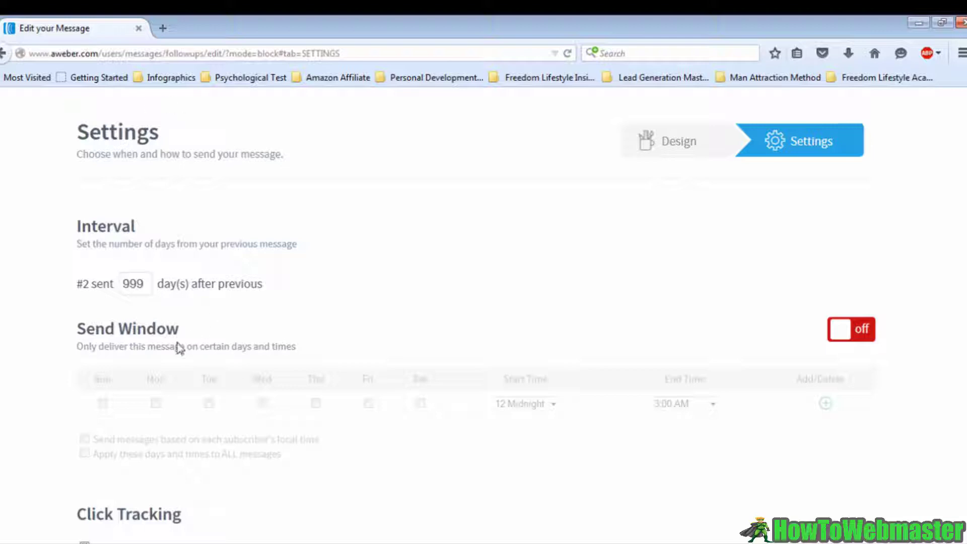
left_click_drag(146, 288, 83, 298)
left_click(127, 284)
left_click_drag(144, 285, 102, 290)
type("7")
scroll(346, 333, "down", 3)
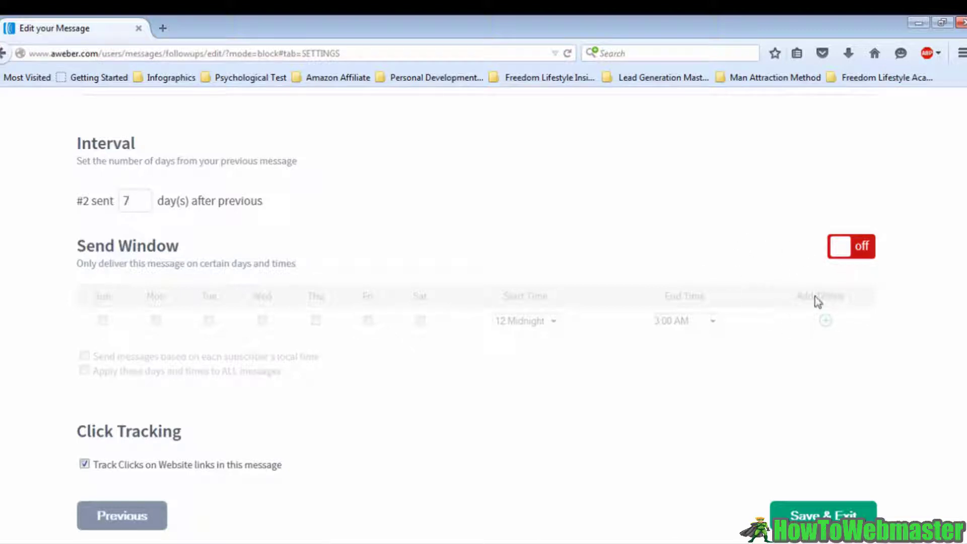
Enable the send window for Monday–Friday, from 9:00 AM to 12 Noon.
left_click(844, 250)
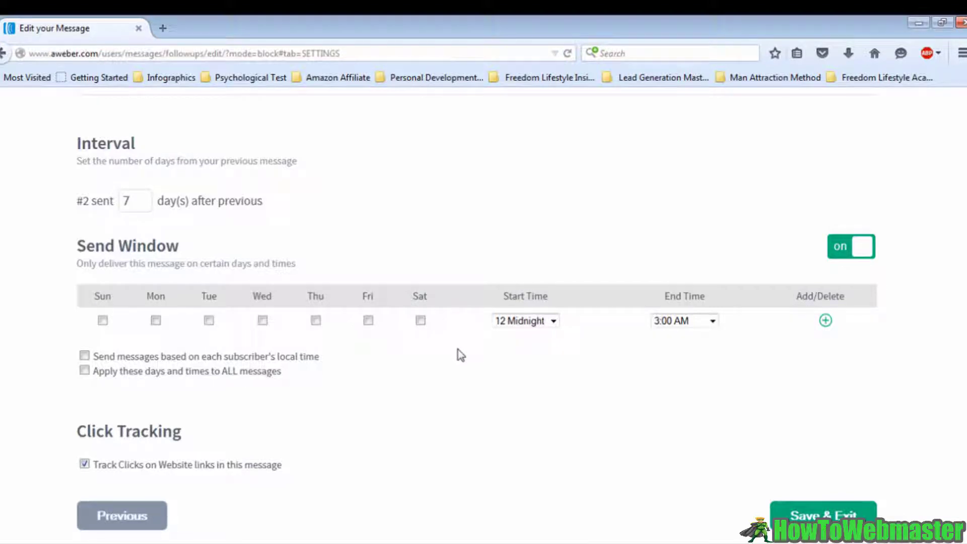
left_click(155, 320)
left_click(209, 321)
left_click(262, 320)
left_click(316, 321)
left_click(368, 320)
left_click(553, 321)
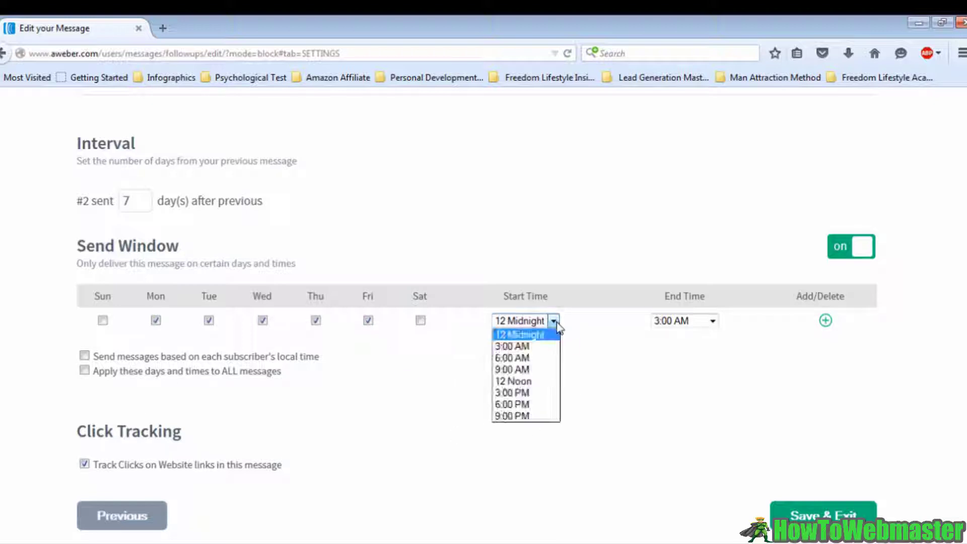
left_click(527, 371)
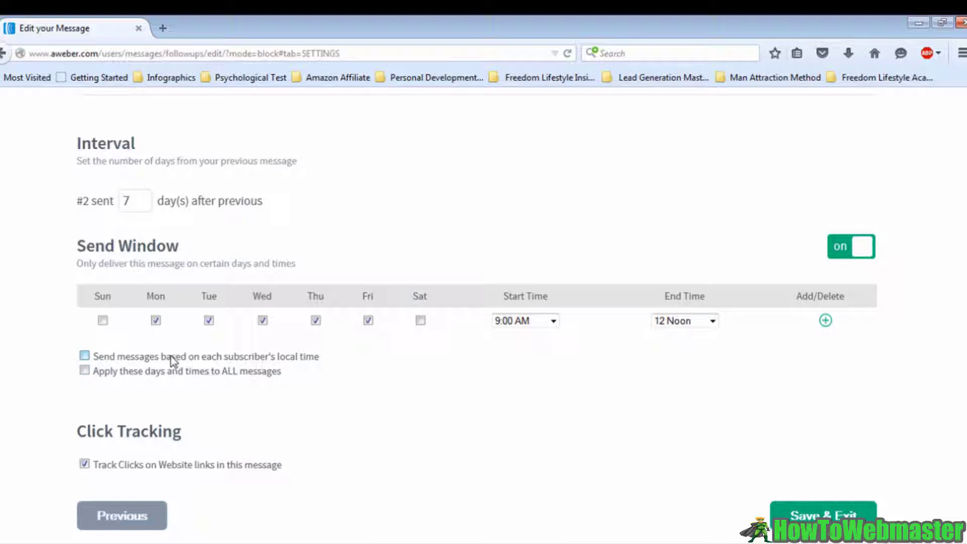
Send 'Just a Test Email' by subscriber local time, 30 days after the first, and save it.
left_click(88, 358)
left_click_drag(146, 201, 58, 201)
type("30")
left_click(818, 514)
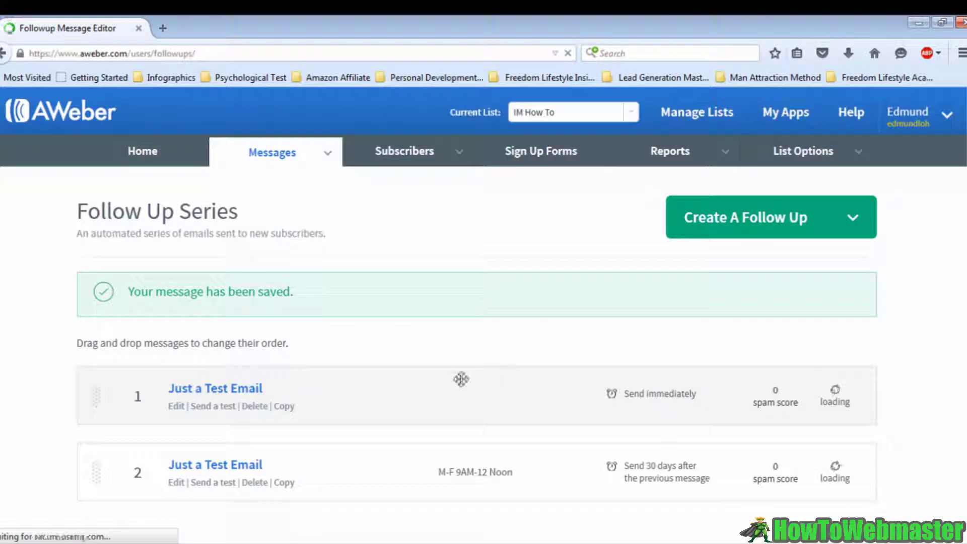